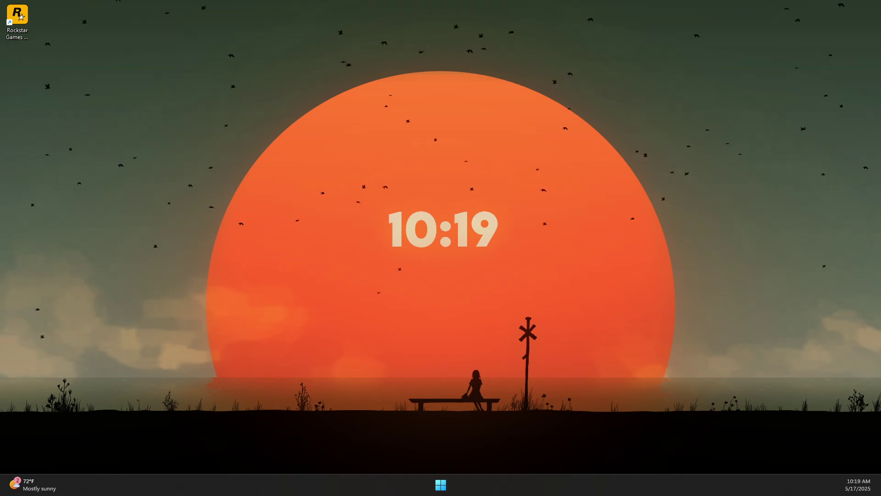
From Windows Settings, launch Windows Security on its Virus & threat protection page
right_click(440, 485)
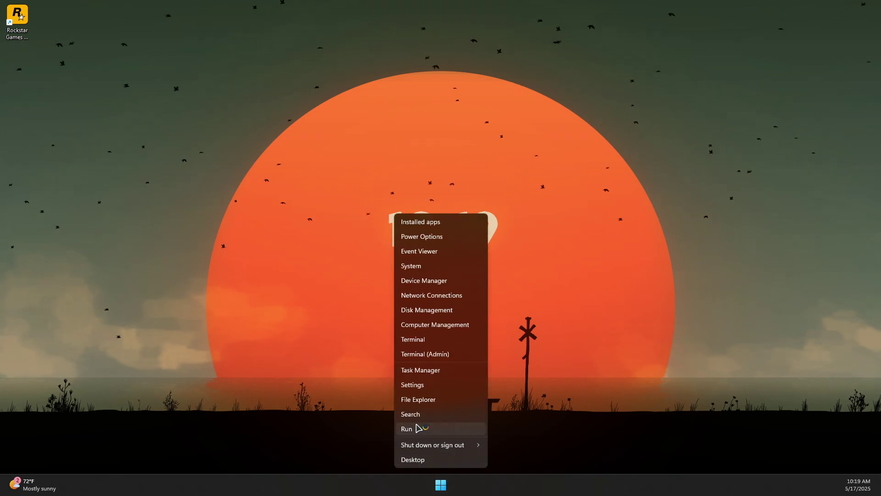
click(426, 398)
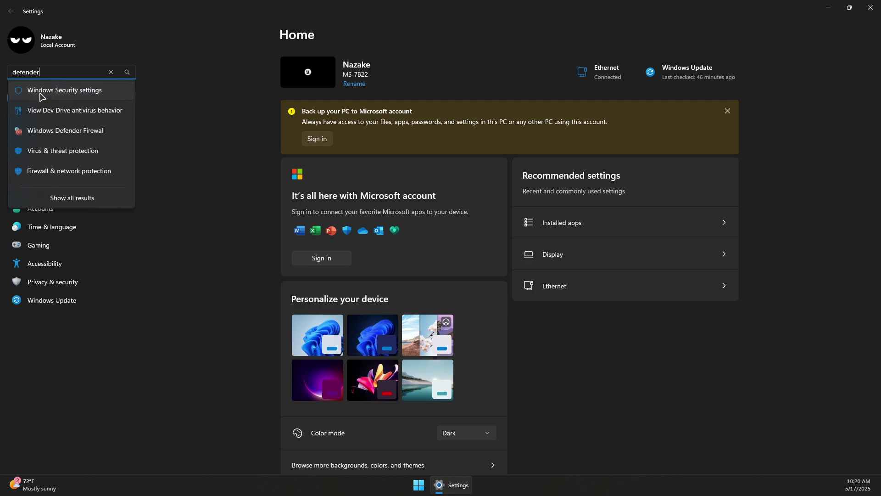
click(42, 94)
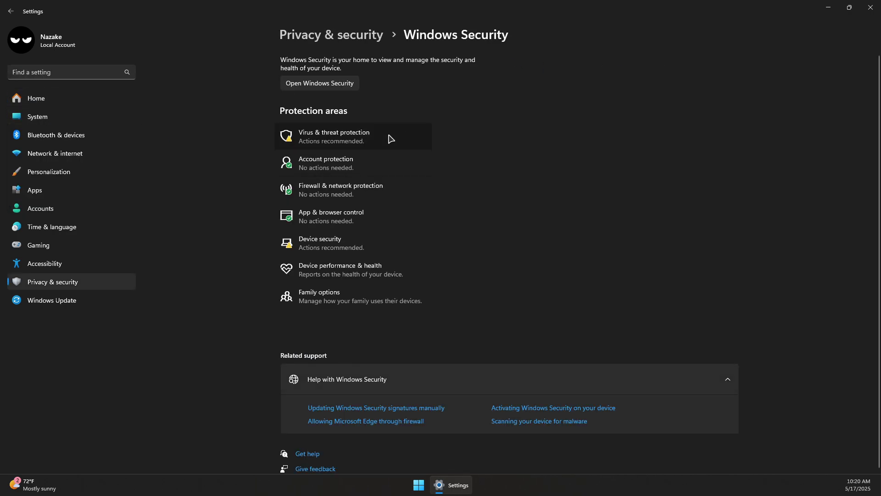
click(305, 140)
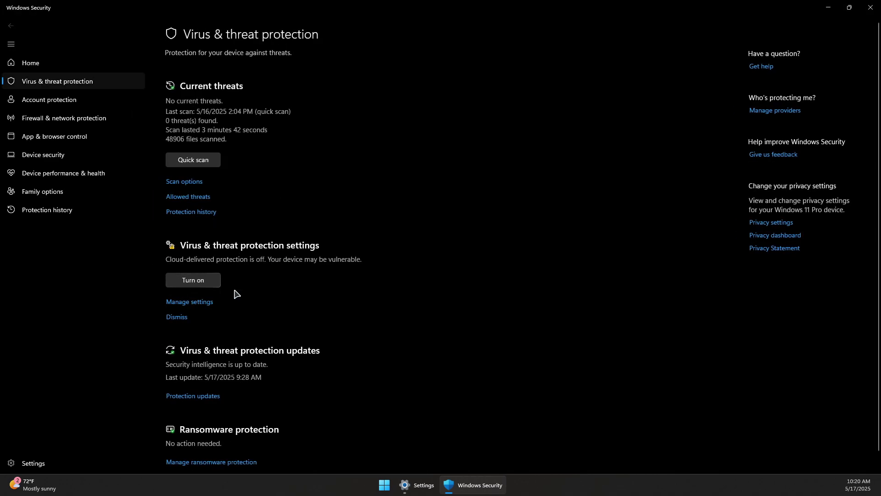
Go from Virus & threat protection settings to the Defender exclusions list
click(202, 303)
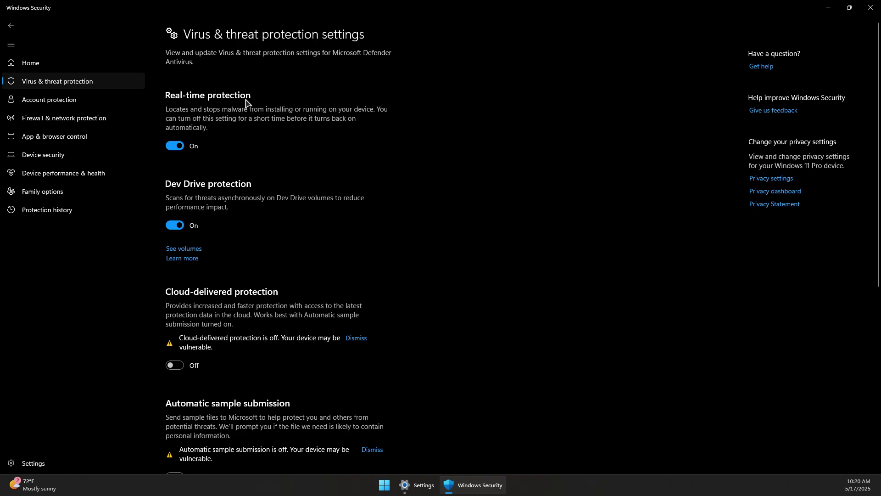
scroll(305, 130, down, 5)
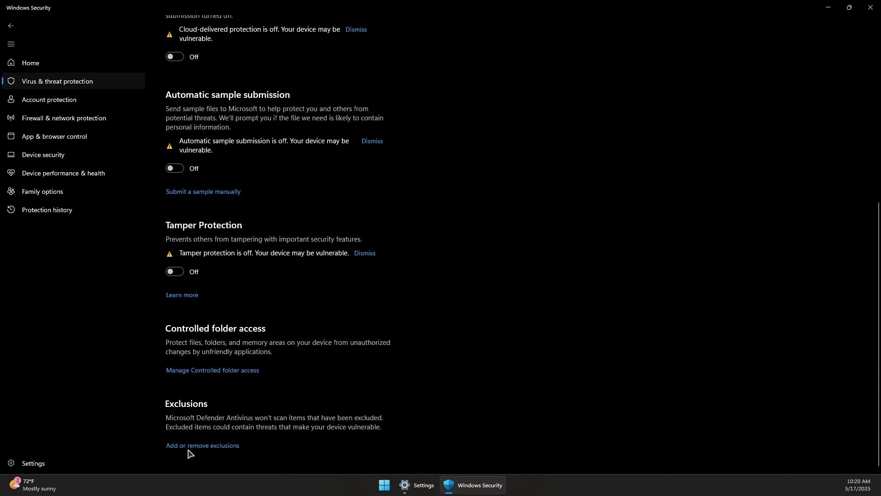
click(184, 450)
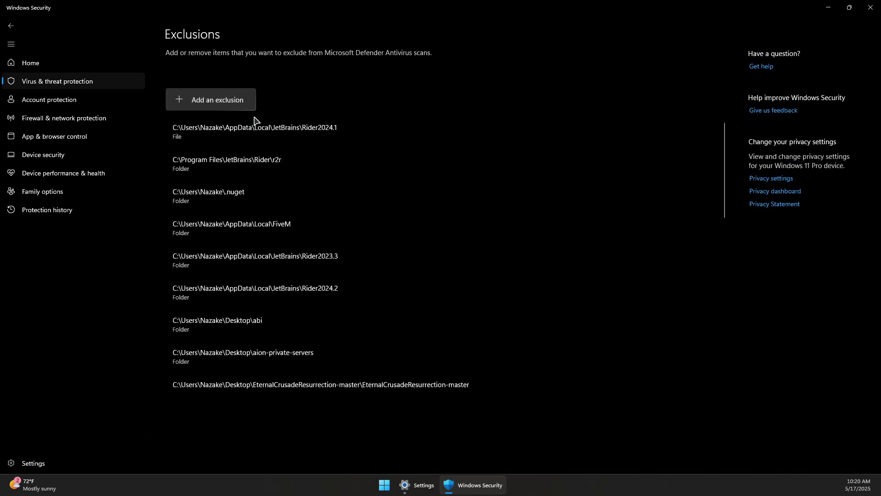
Start a folder exclusion, cancel the folder picker, and minimize Windows Security
click(231, 101)
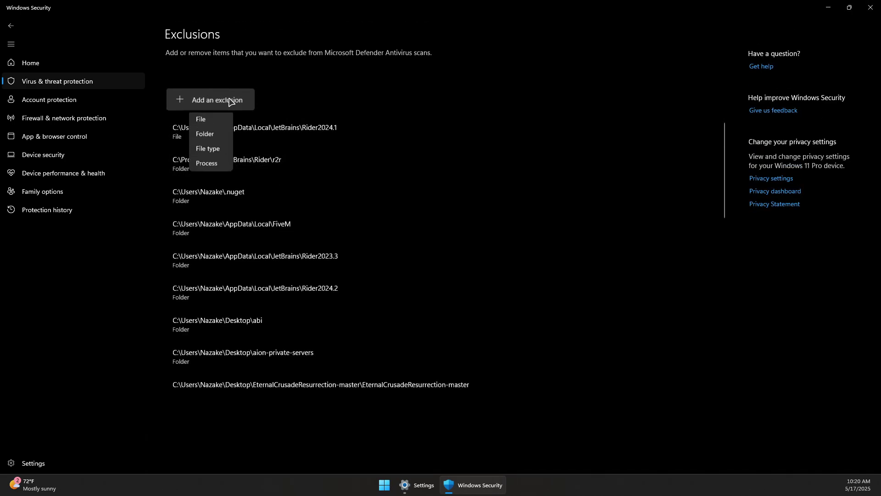
click(211, 140)
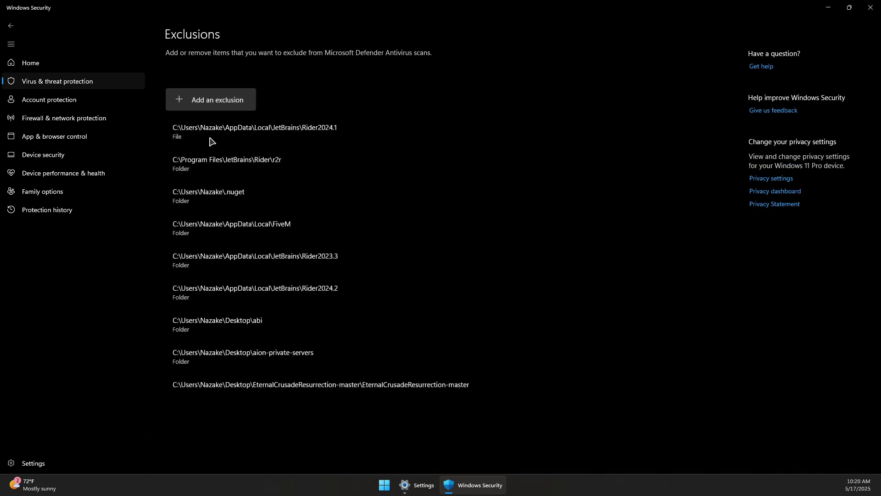
drag(125, 4, 296, 52)
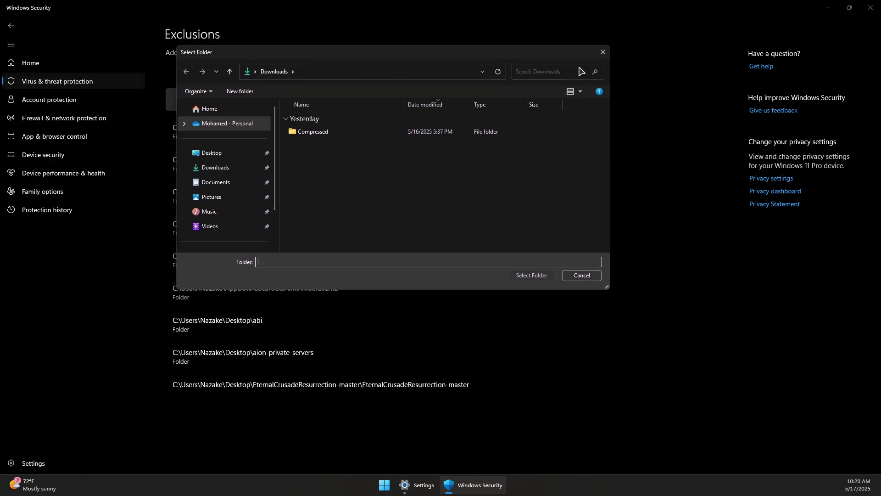
click(603, 51)
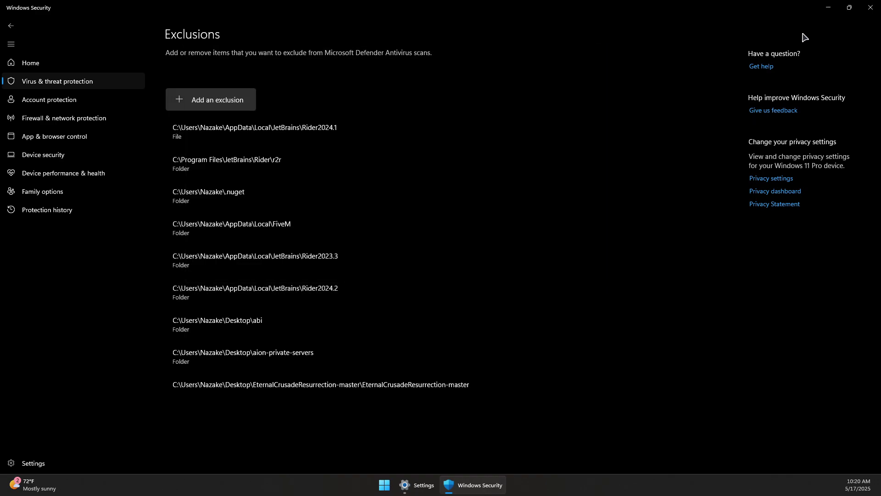
click(829, 7)
Open the file location of the Rockstar Games Launcher shortcut in File Explorer
click(826, 9)
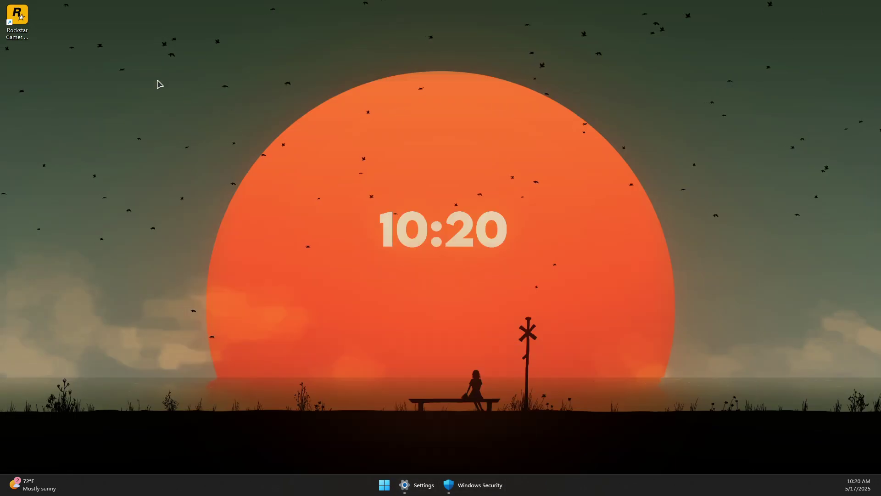
right_click(28, 21)
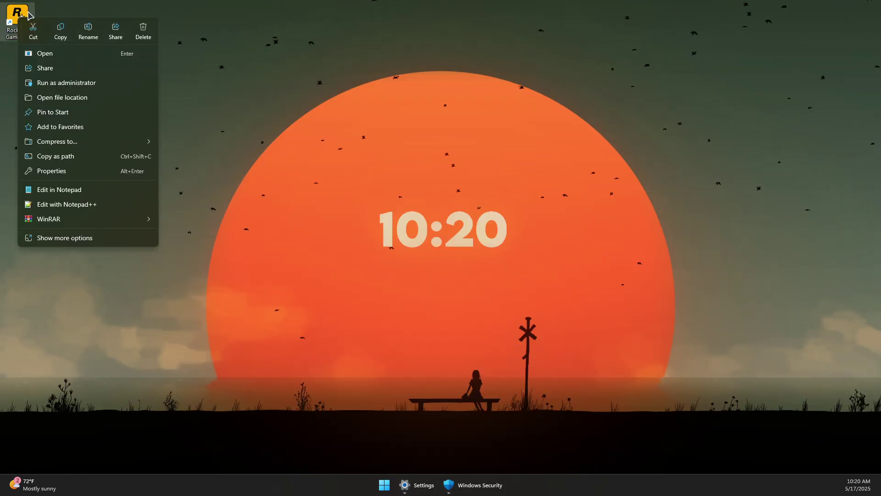
click(64, 238)
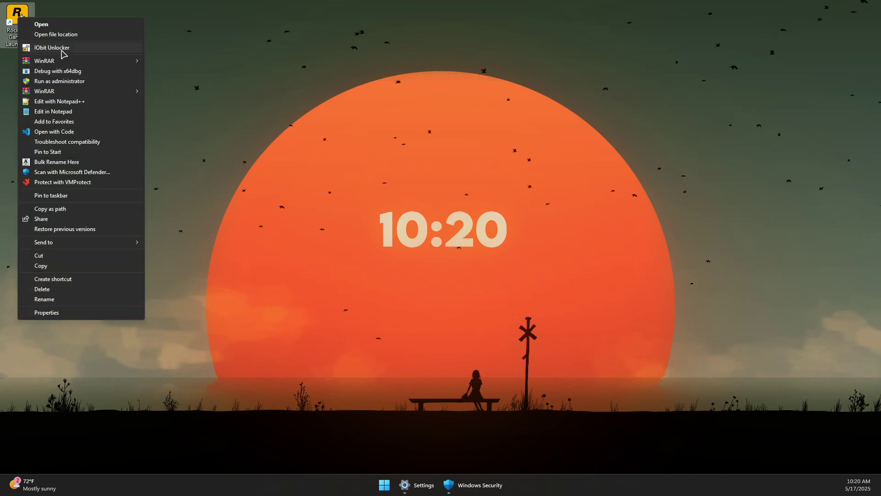
click(51, 35)
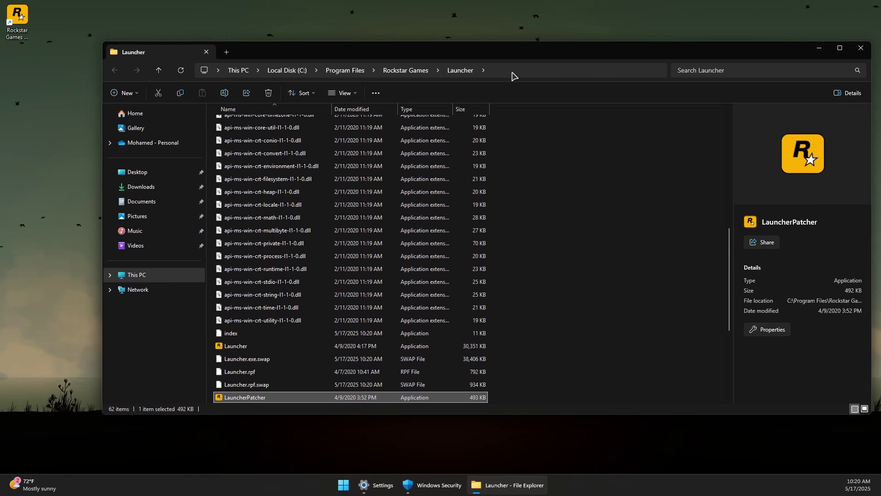
Copy the path C:\Program Files\Rockstar Games\Launcher, close Explorer, and return to Windows Security
click(543, 69)
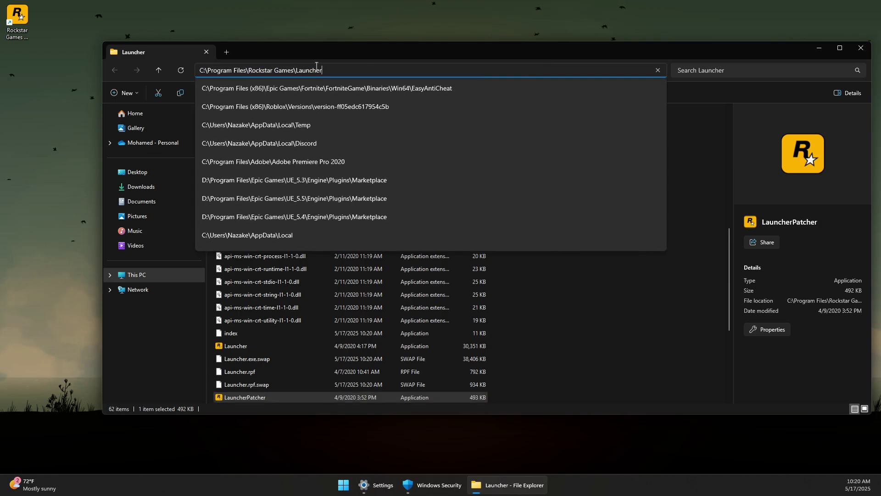
right_click(235, 70)
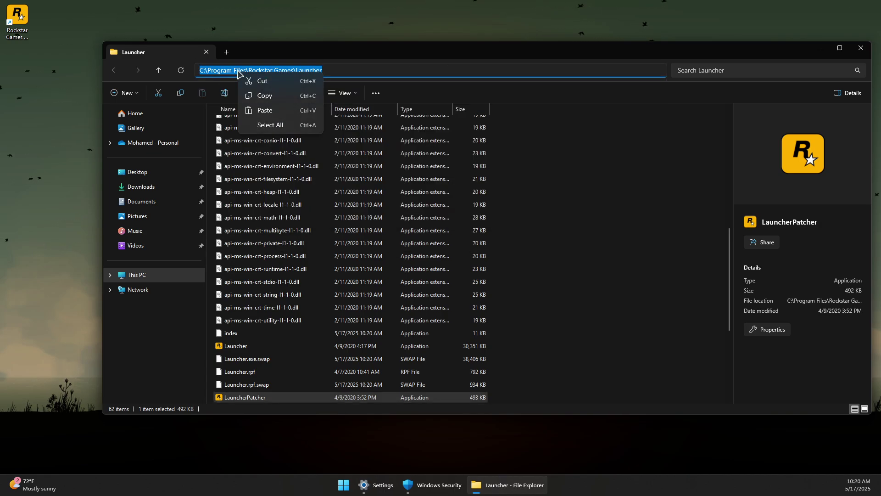
click(276, 100)
scroll(502, 171, down, 5)
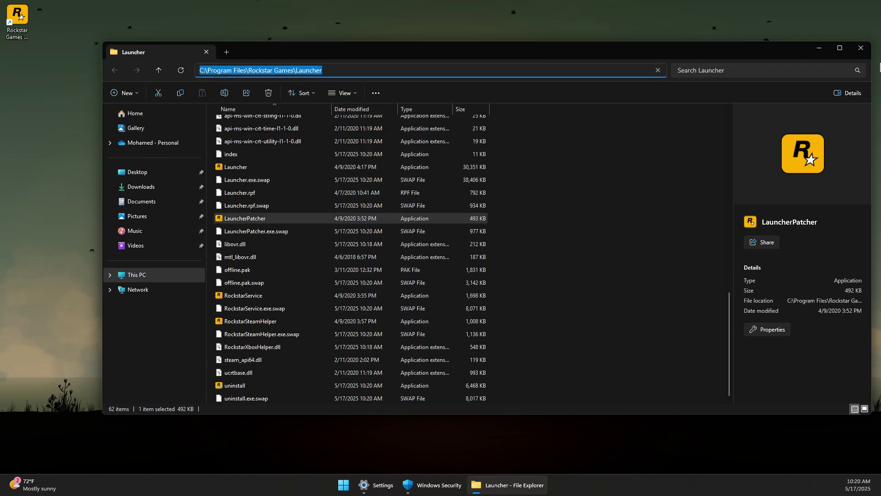
click(861, 50)
click(473, 485)
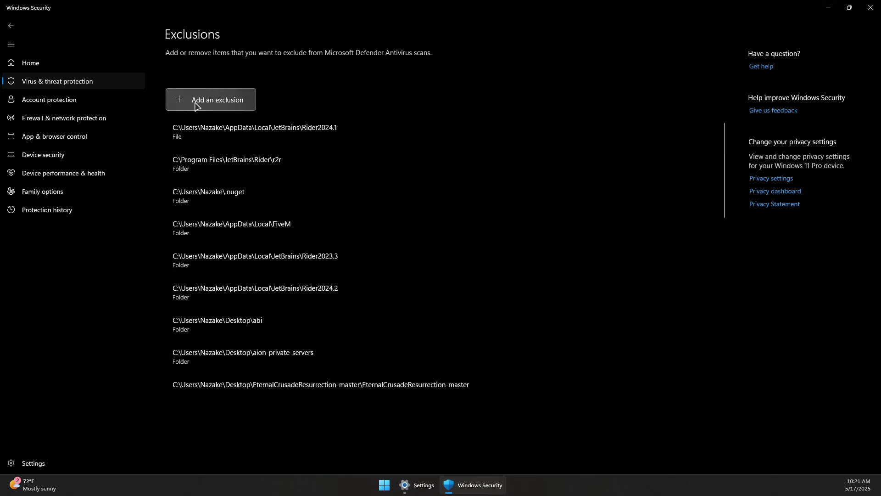
Add C:\Program Files\Rockstar Games\Launcher as a folder exclusion, then close Windows Security
click(195, 105)
click(213, 137)
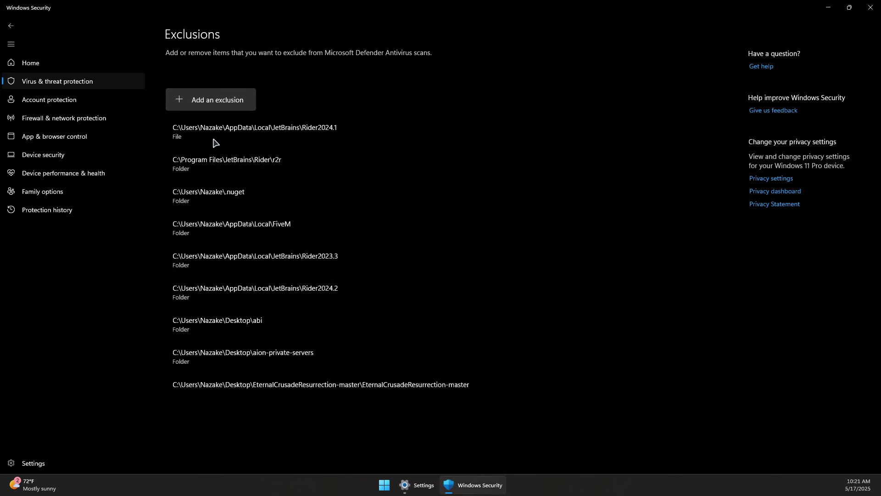
click(362, 72)
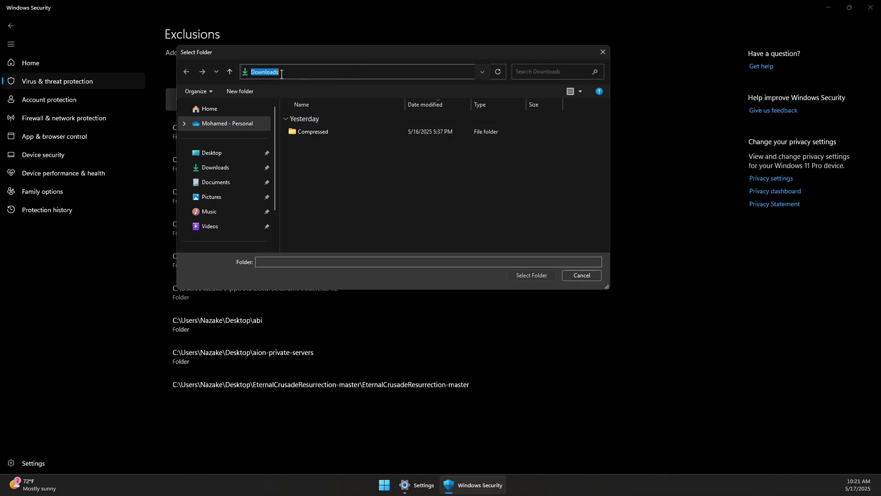
key(ctrl+v)
key(Return)
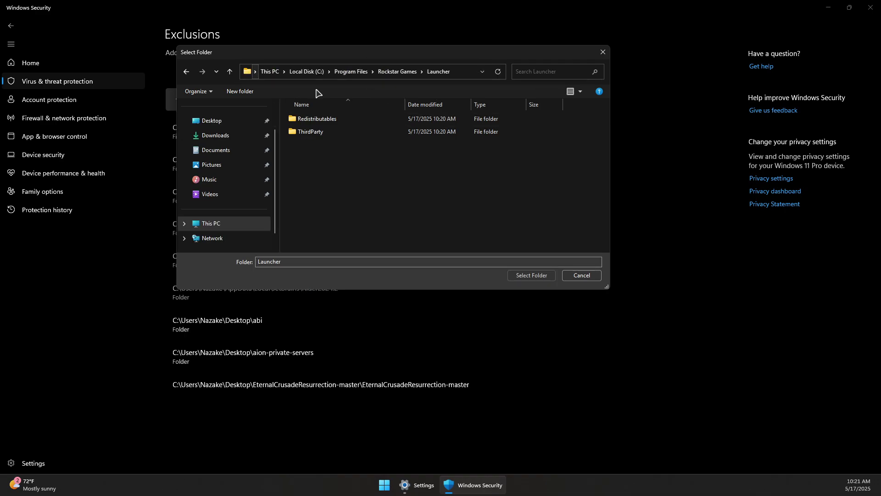
click(545, 278)
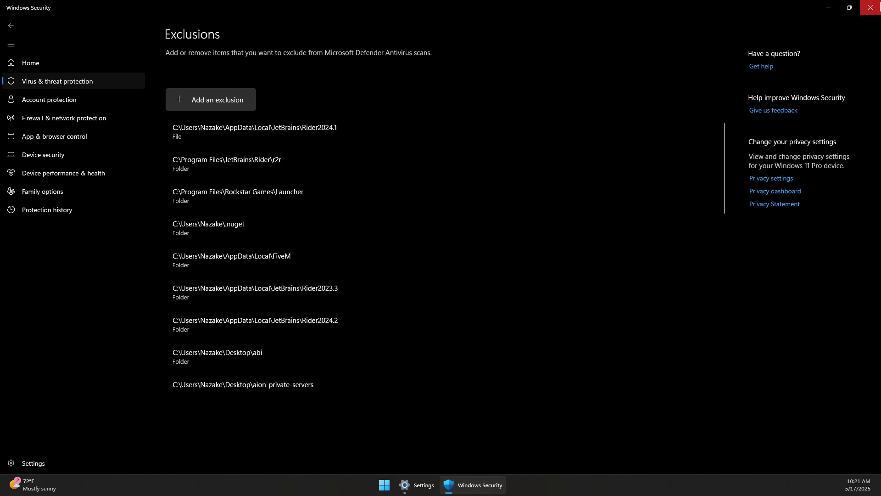
click(870, 7)
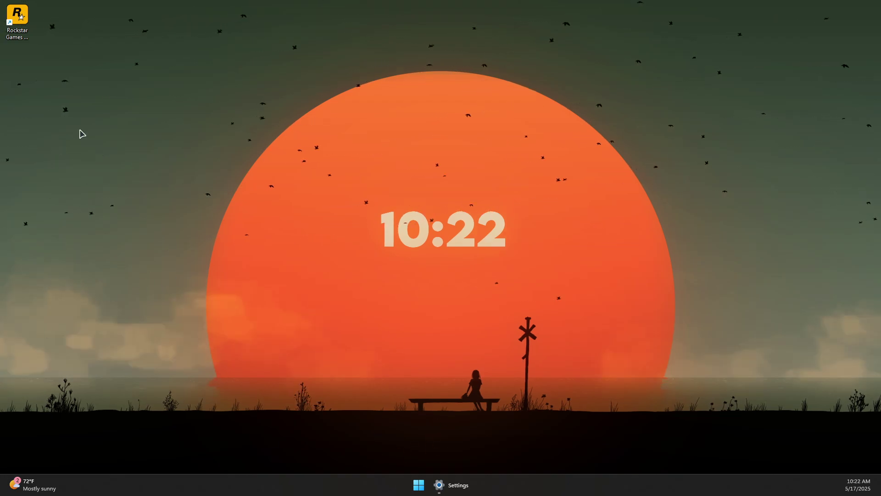
Run the Rockstar Games Launcher as administrator, then view its shortcut's Compatibility properties
right_click(16, 21)
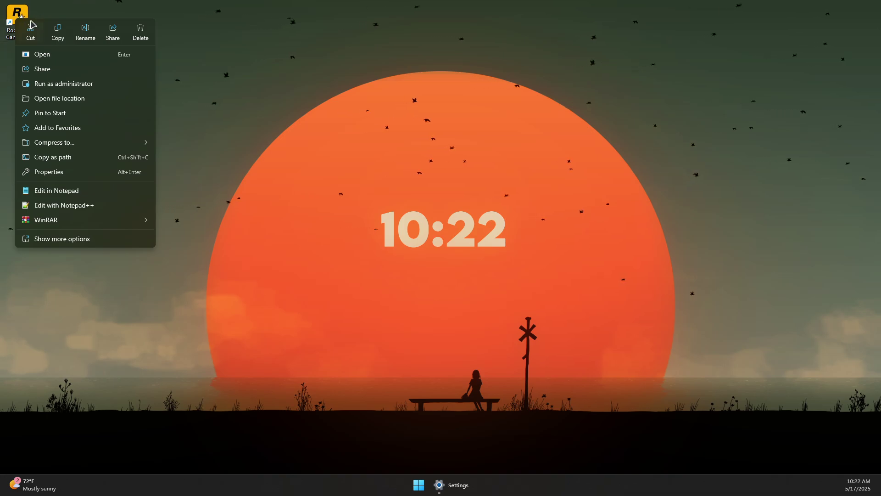
click(81, 84)
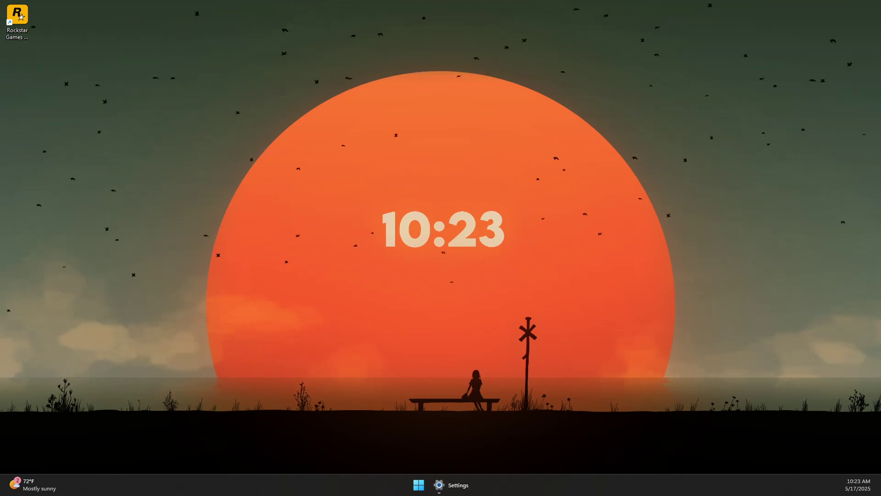
right_click(20, 19)
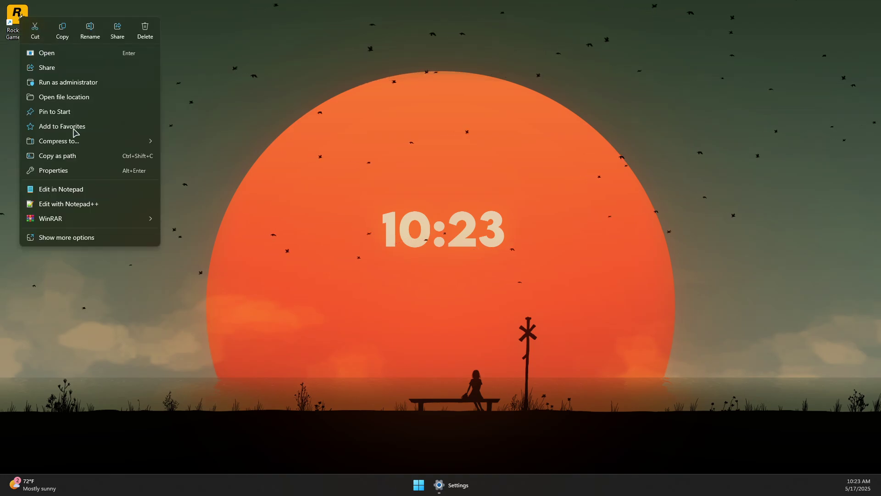
click(54, 237)
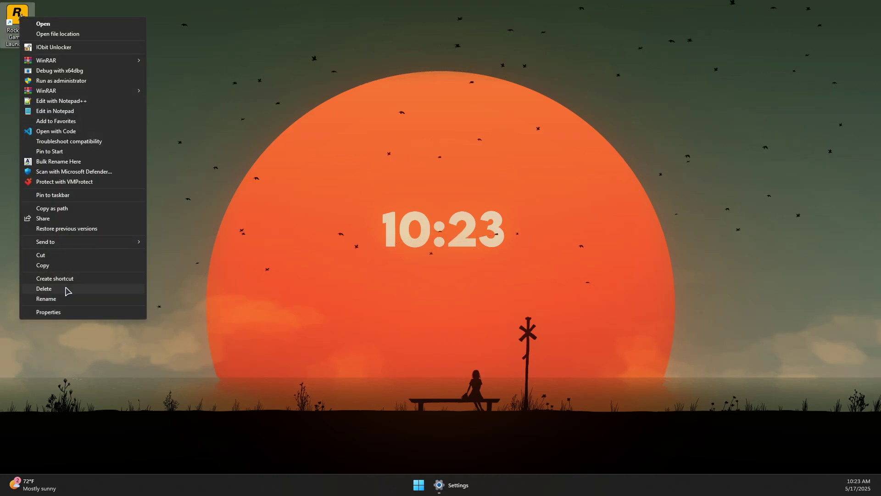
click(69, 313)
drag(109, 25, 291, 83)
click(307, 106)
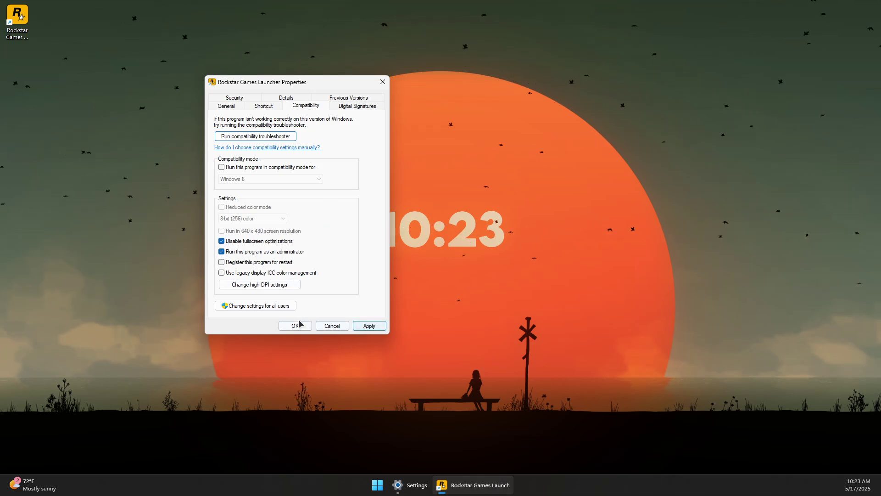
Override high DPI scaling with Application performing it, and apply the compatibility changes
click(247, 286)
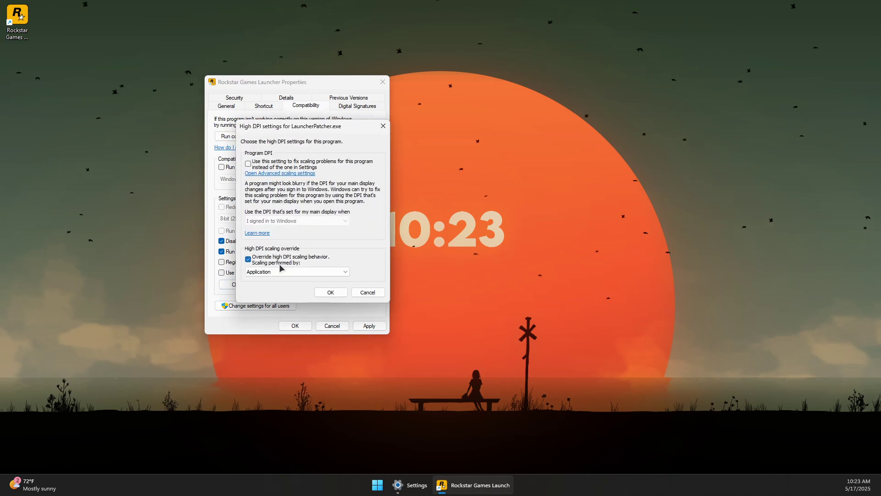
click(281, 271)
click(271, 274)
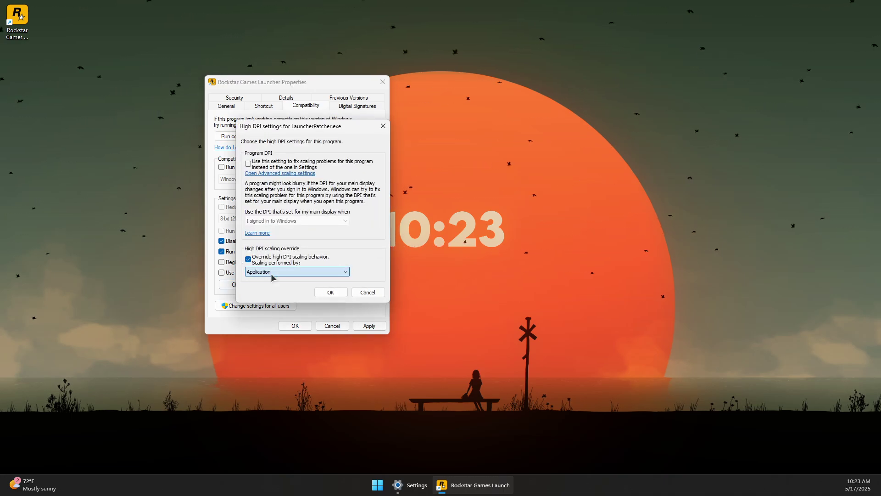
click(331, 292)
click(368, 325)
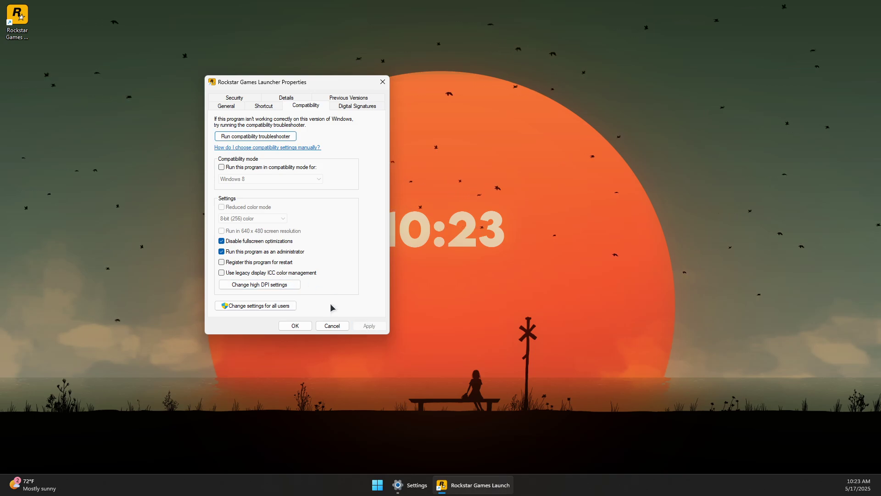
Start the compatibility troubleshooter and bring its Get Help window in front of Properties
click(252, 137)
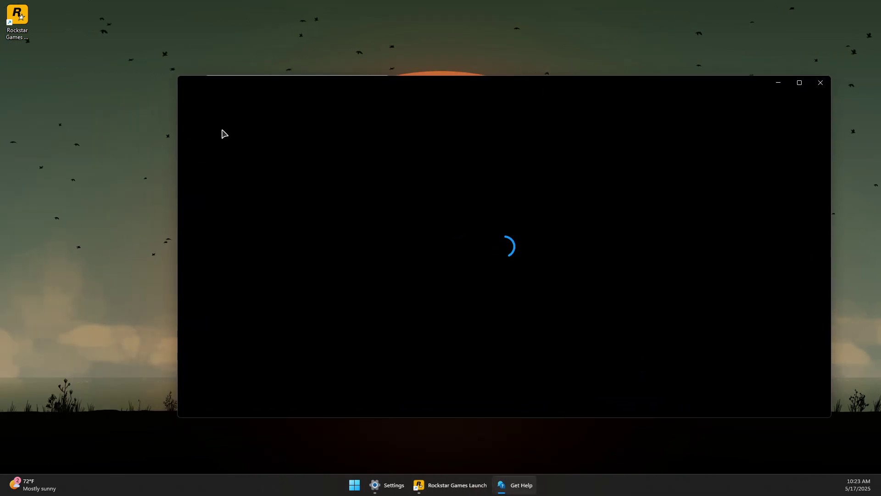
drag(289, 77, 214, 55)
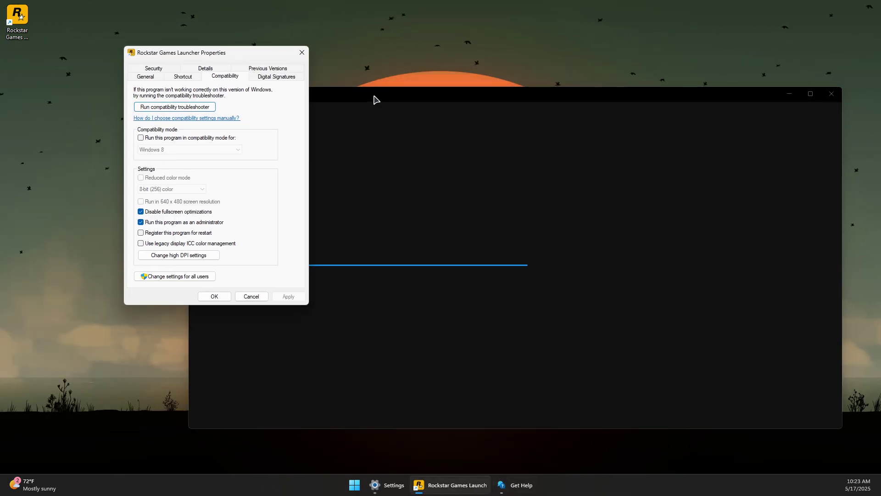
drag(376, 99, 395, 68)
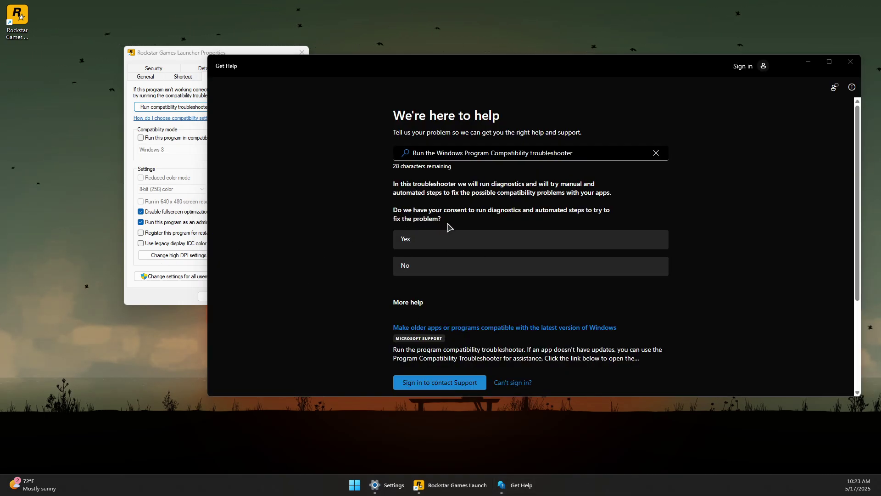
Consent to diagnostics and answer None of the above in the first app list
click(429, 241)
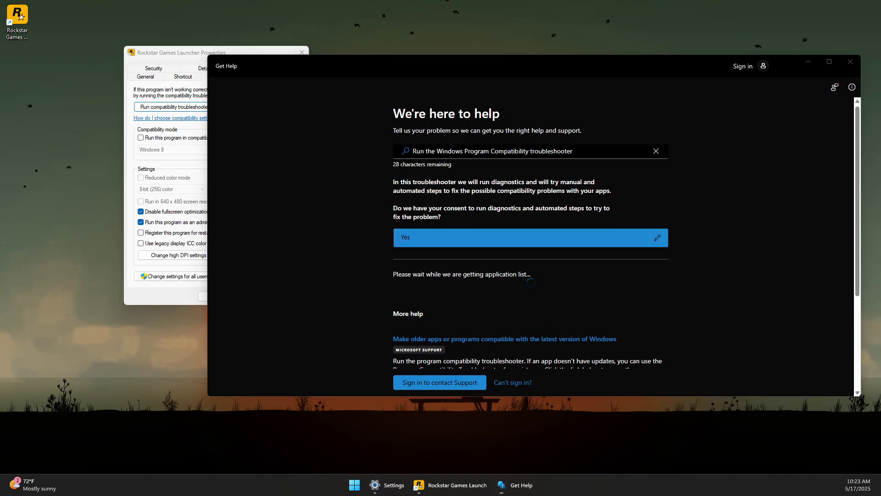
scroll(477, 211, down, 1)
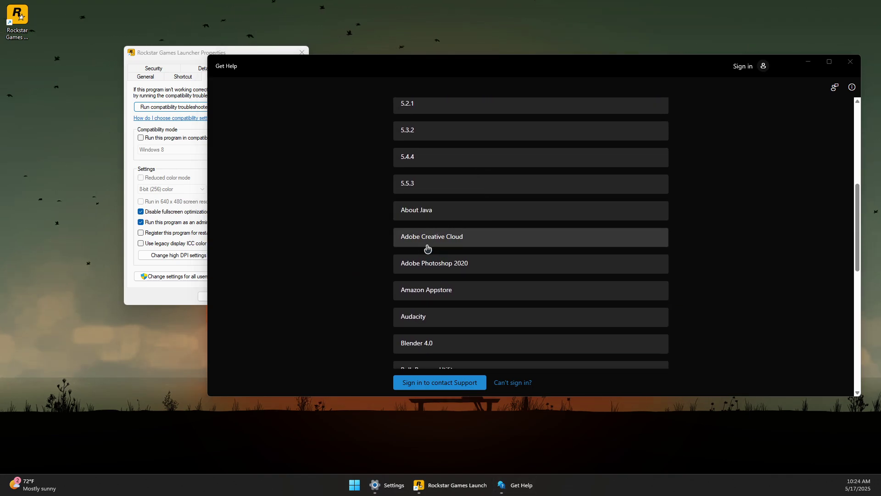
scroll(473, 238, down, 5)
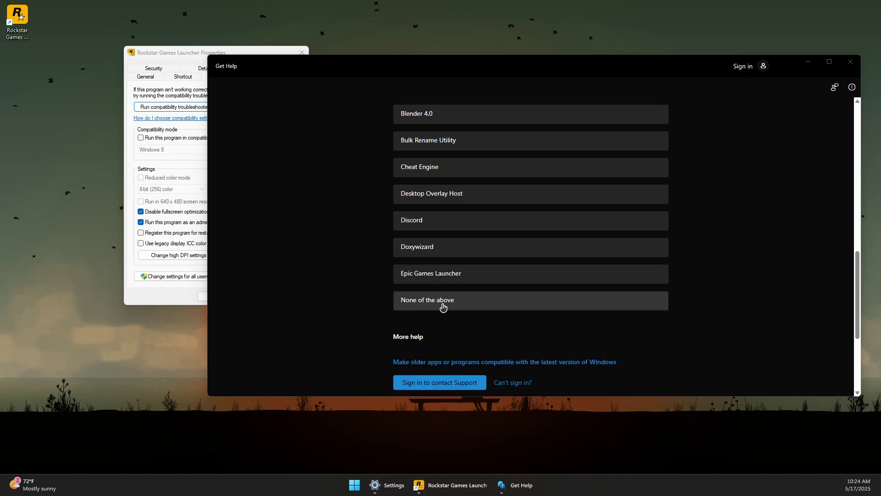
scroll(472, 268, up, 2)
scroll(469, 261, down, 1)
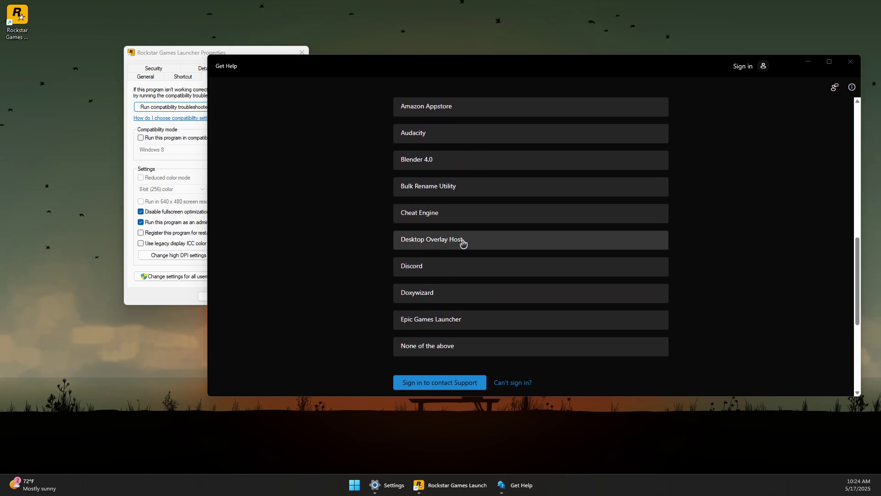
scroll(464, 239, up, 2)
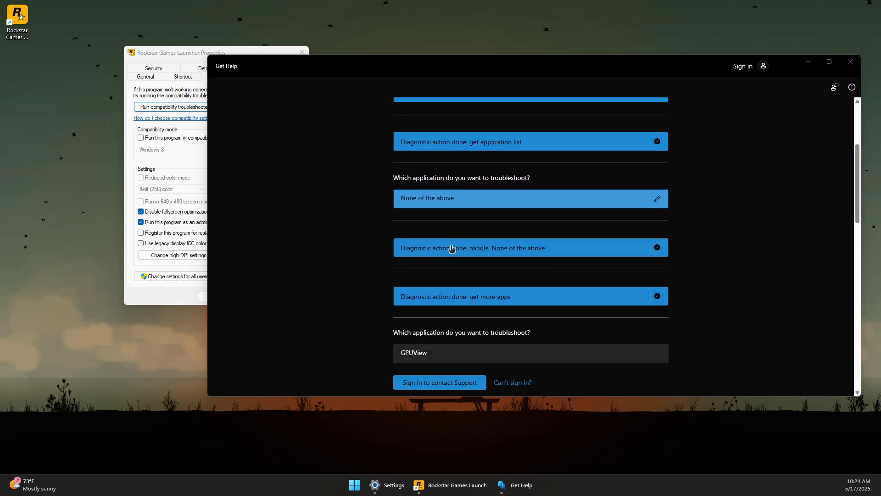
scroll(423, 221, down, 1)
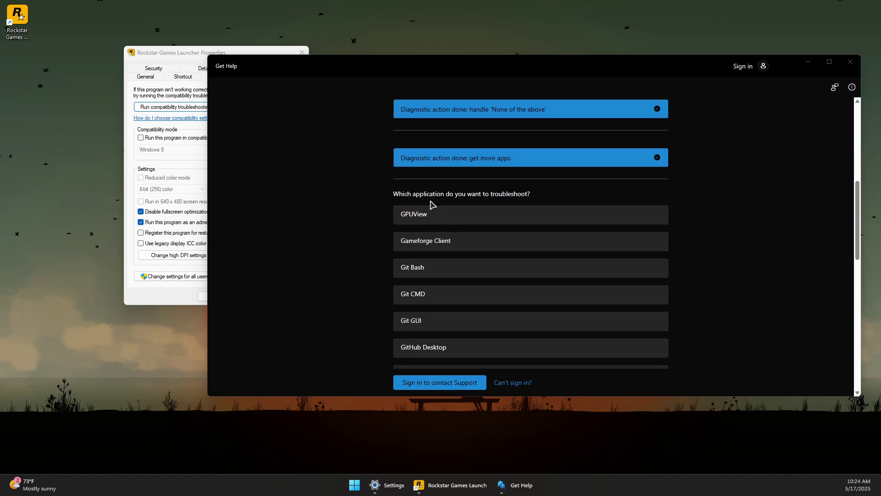
scroll(445, 220, down, 6)
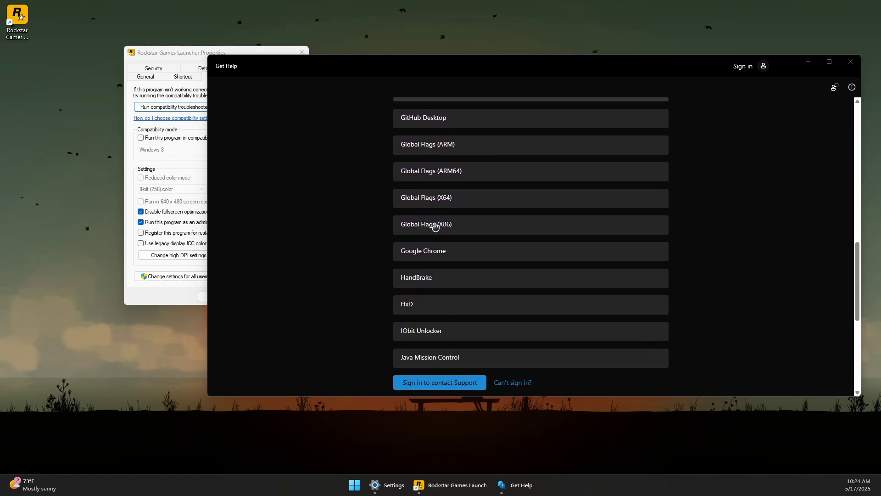
scroll(436, 229, down, 3)
scroll(418, 261, up, 5)
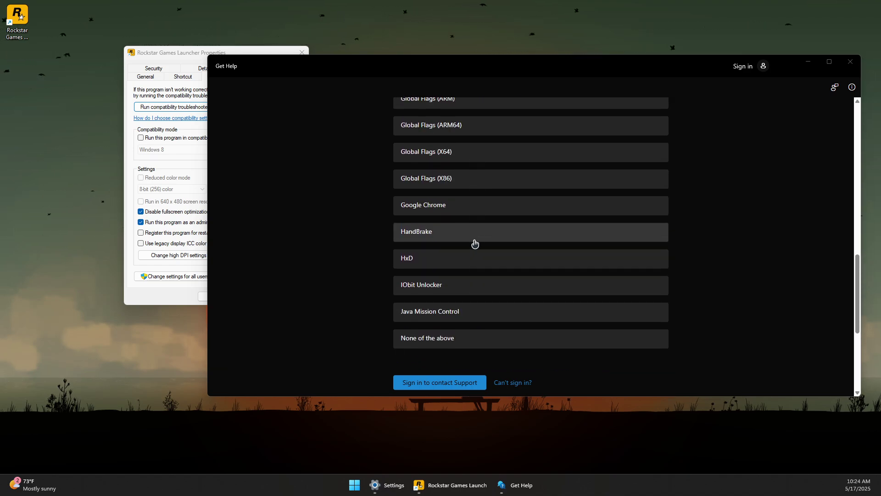
scroll(447, 231, up, 3)
scroll(464, 216, down, 8)
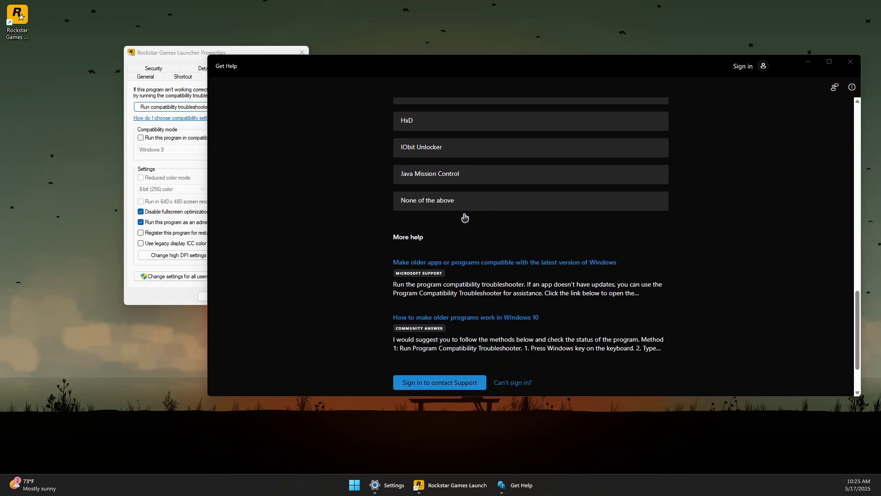
click(460, 210)
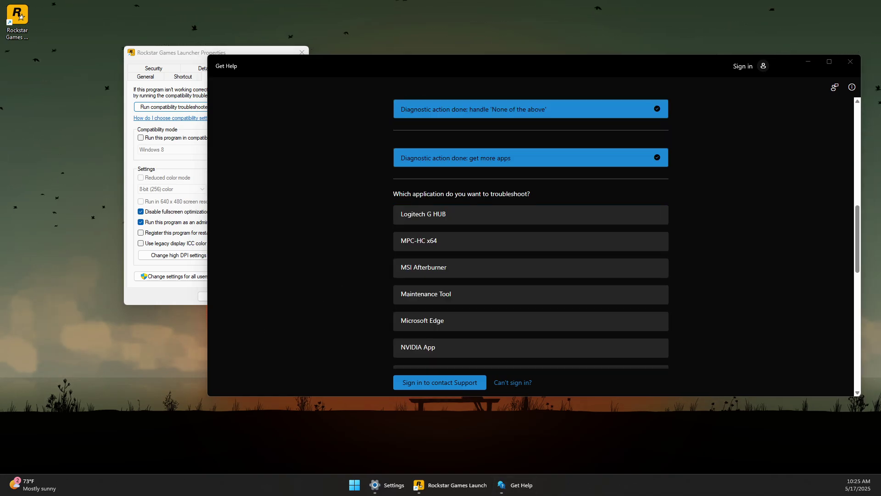
Answer None of the above in the extended app list, then minimize Get Help
scroll(418, 208, up, 2)
scroll(418, 207, down, 5)
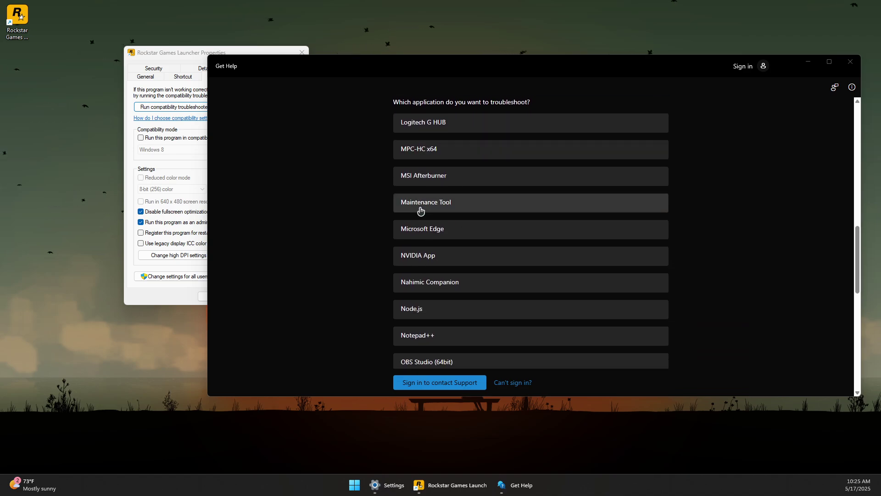
scroll(439, 174, down, 1)
scroll(465, 292, down, 4)
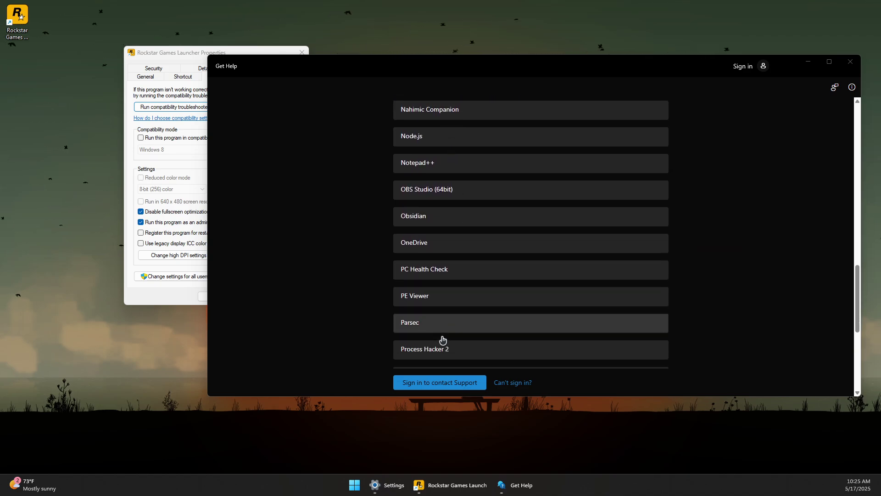
click(428, 269)
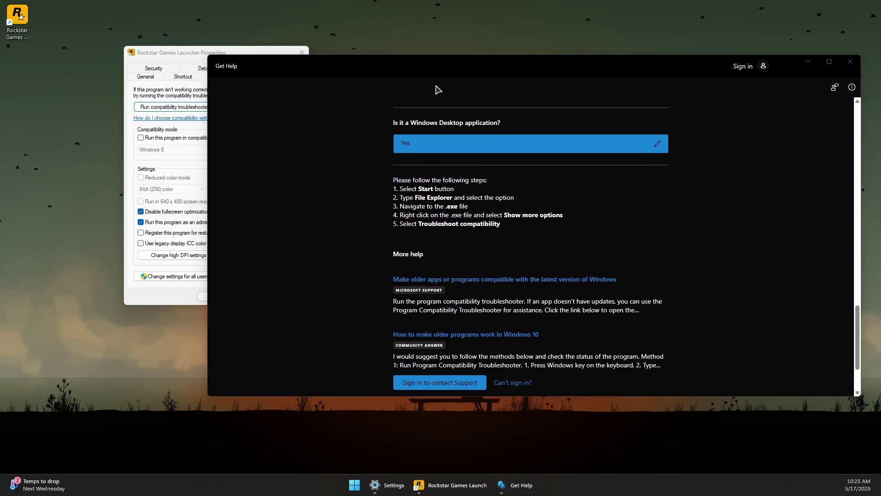
click(808, 61)
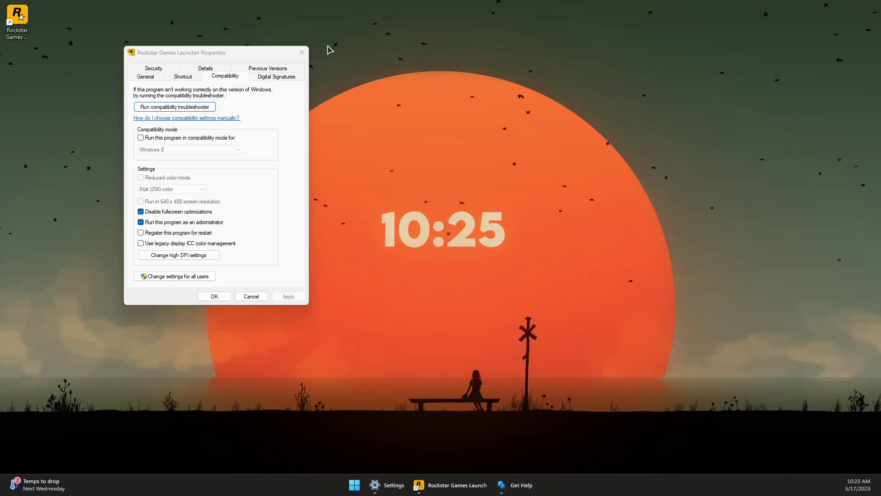
Close Properties, rerun Troubleshoot compatibility on the shortcut, then close Get Help with Alt+F4
click(302, 52)
right_click(14, 36)
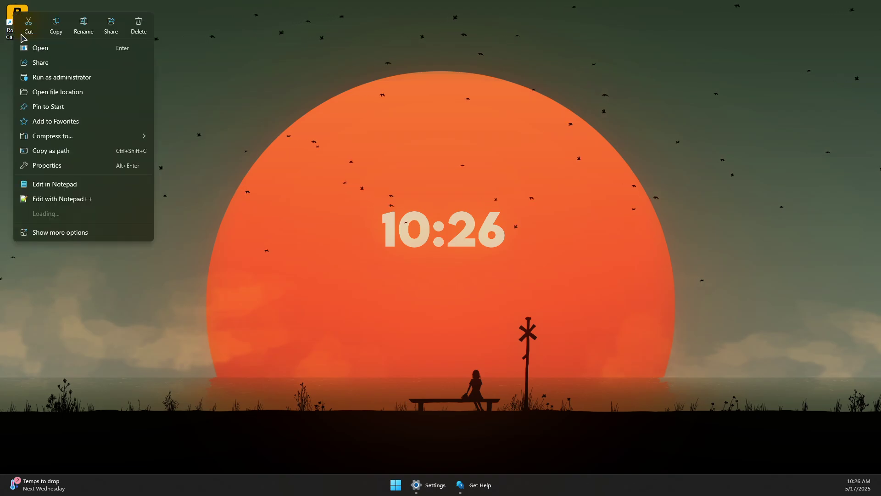
click(87, 233)
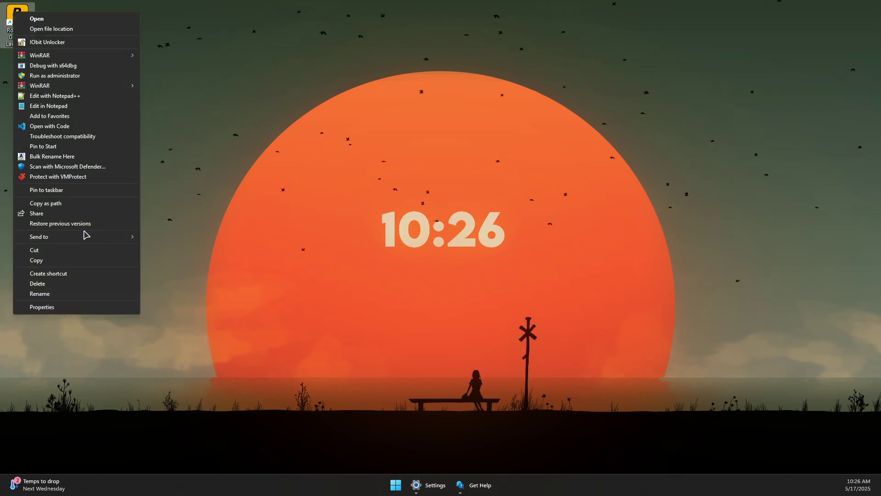
click(67, 138)
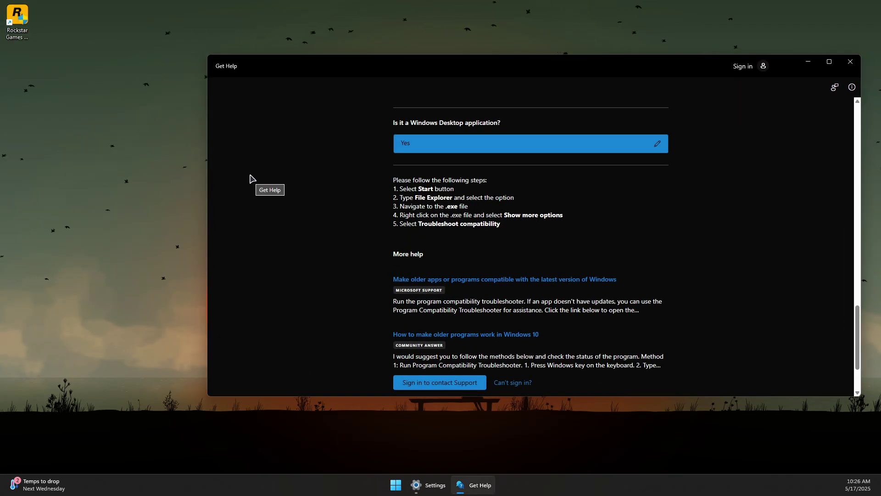
scroll(522, 211, up, 4)
scroll(457, 243, down, 4)
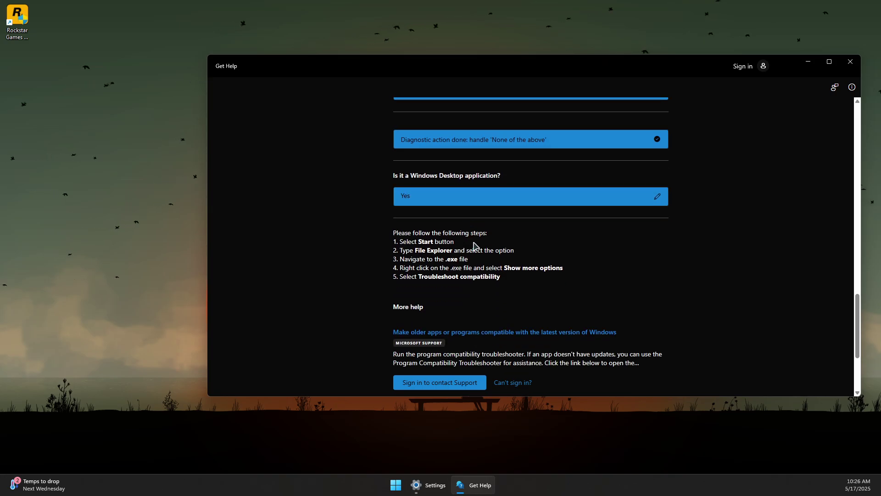
key(alt+F4)
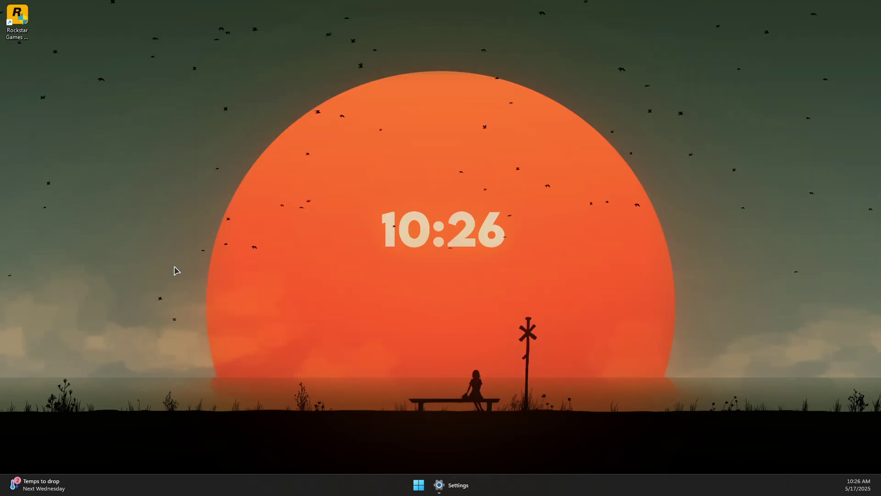
Set the Rockstar Games Launcher shortcut's compatibility mode to Windows 7, apply, and close Properties
right_click(15, 30)
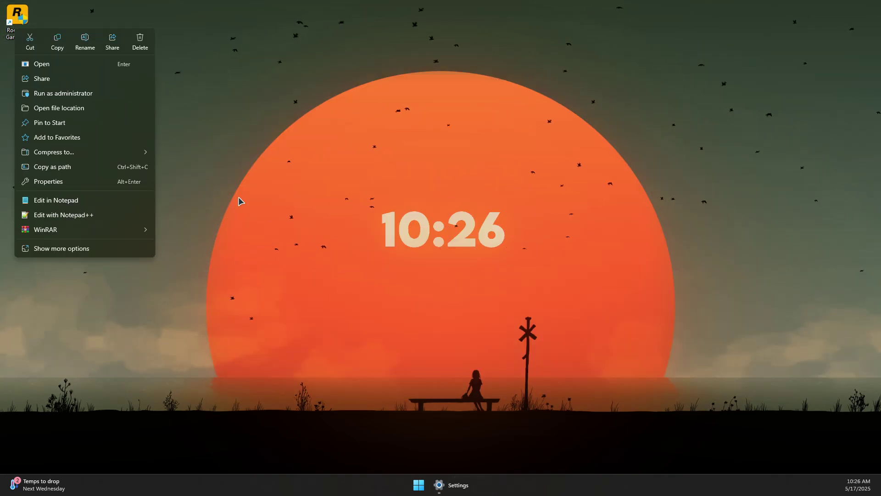
click(80, 249)
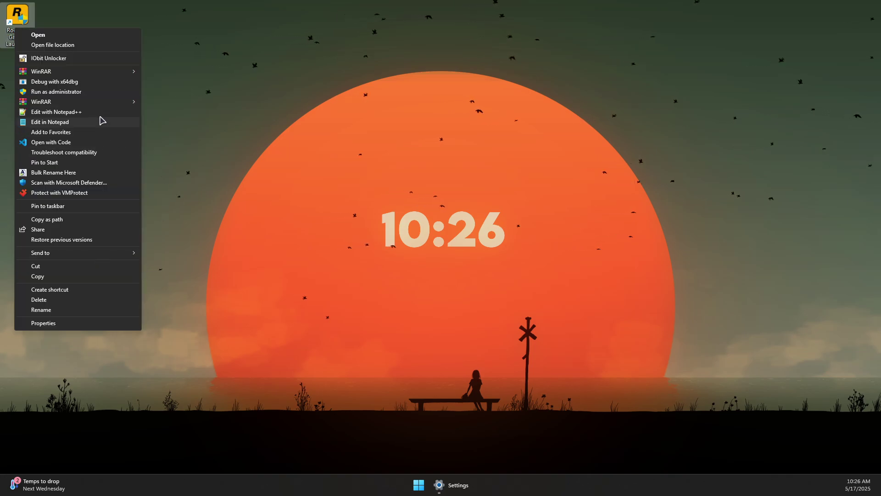
click(52, 327)
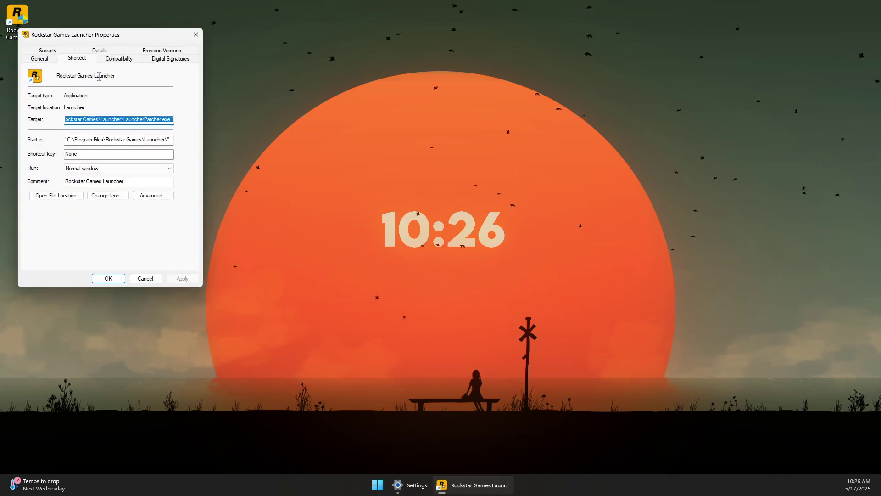
click(391, 99)
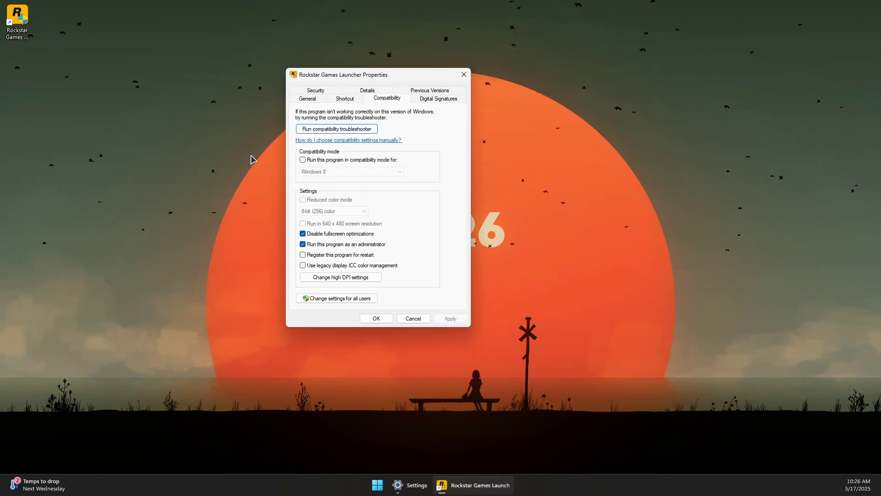
click(303, 159)
click(339, 170)
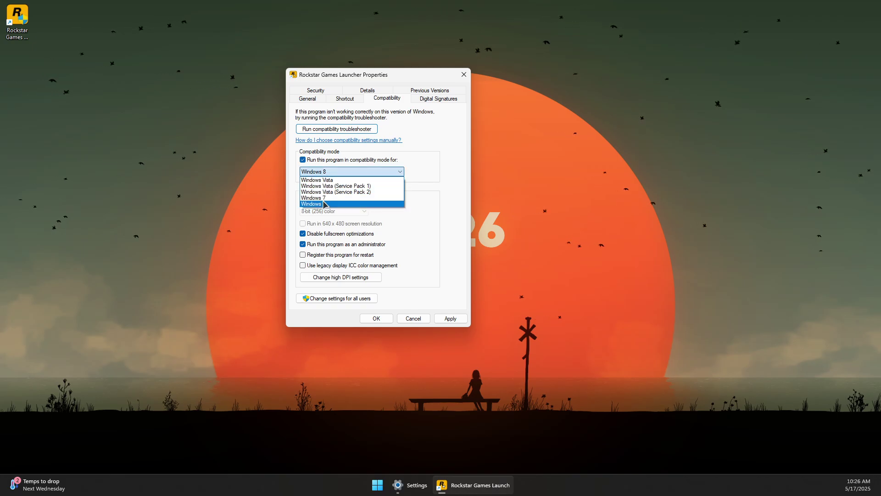
click(316, 198)
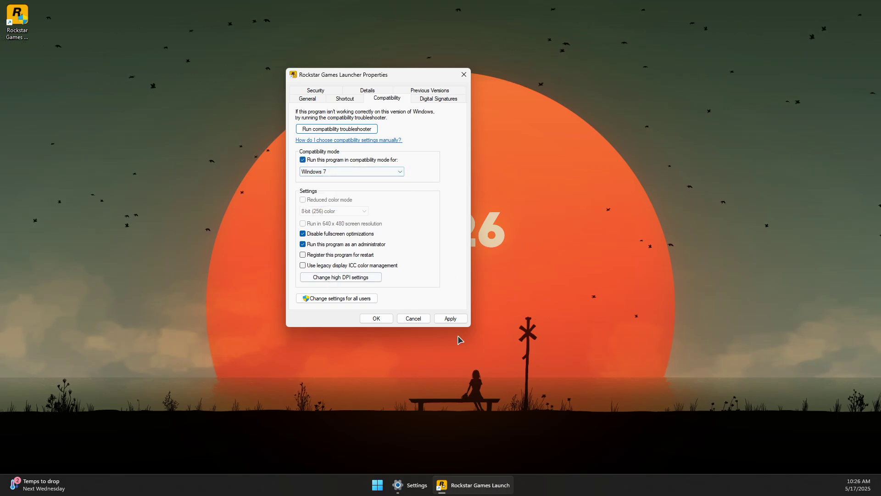
click(449, 319)
click(376, 318)
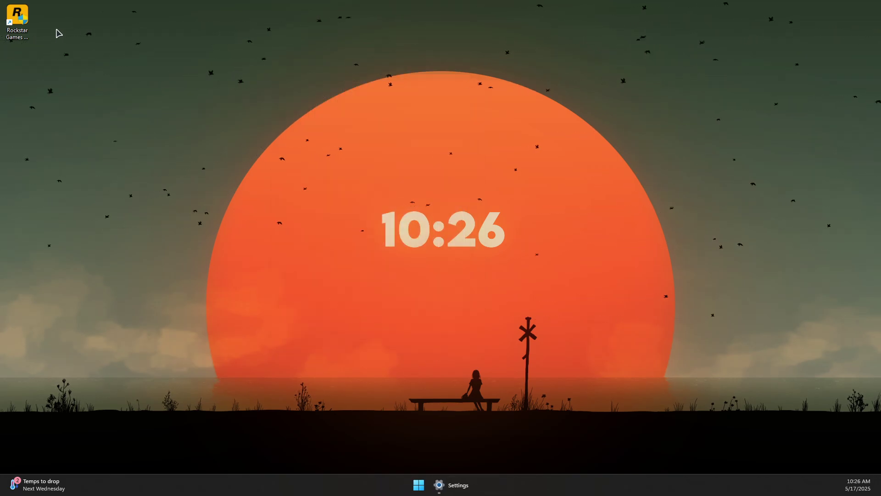
right_click(34, 19)
click(70, 81)
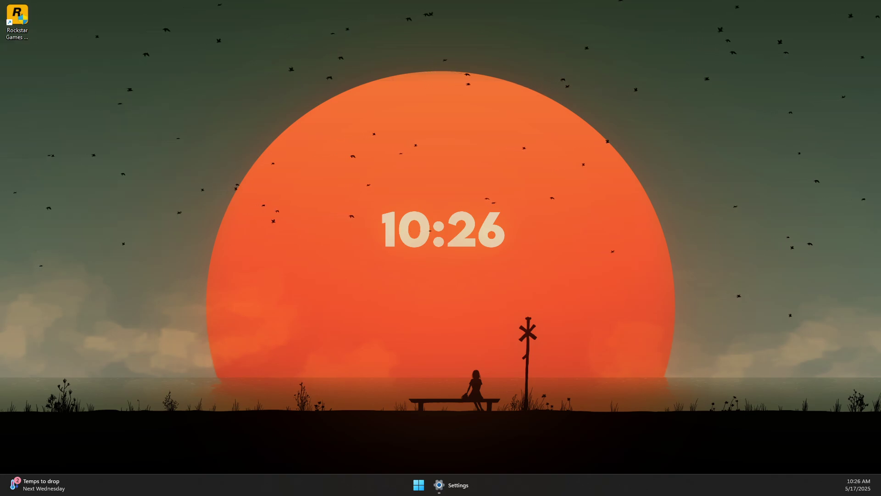